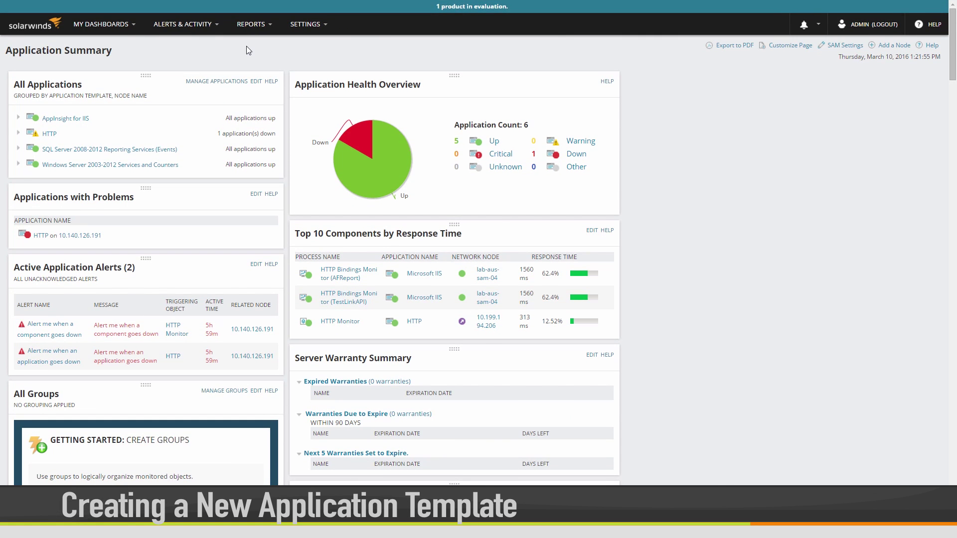
From All Settings > SAM Settings, create a new application template, New Template (3)
{"action": "mouse_move", "coordinate": [306, 24]}
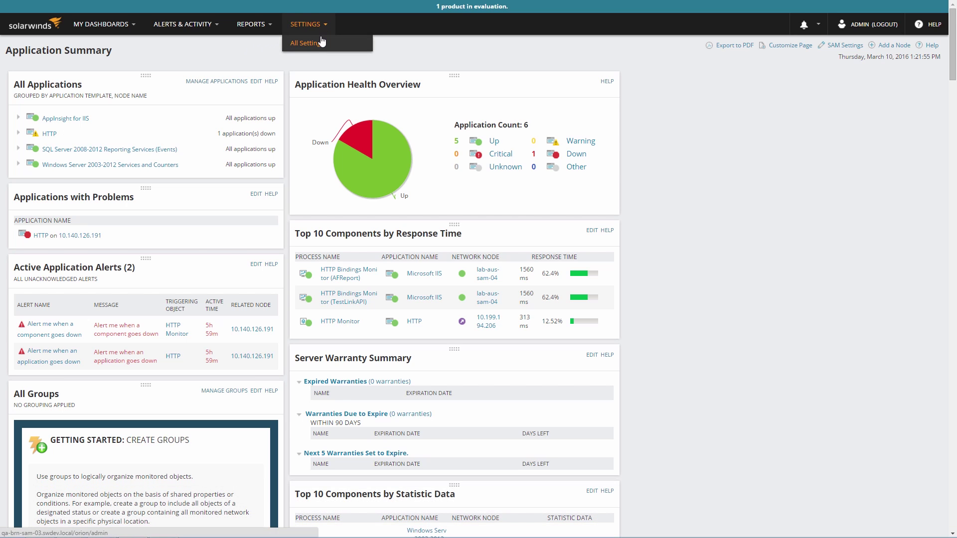
{"action": "left_click", "coordinate": [318, 43]}
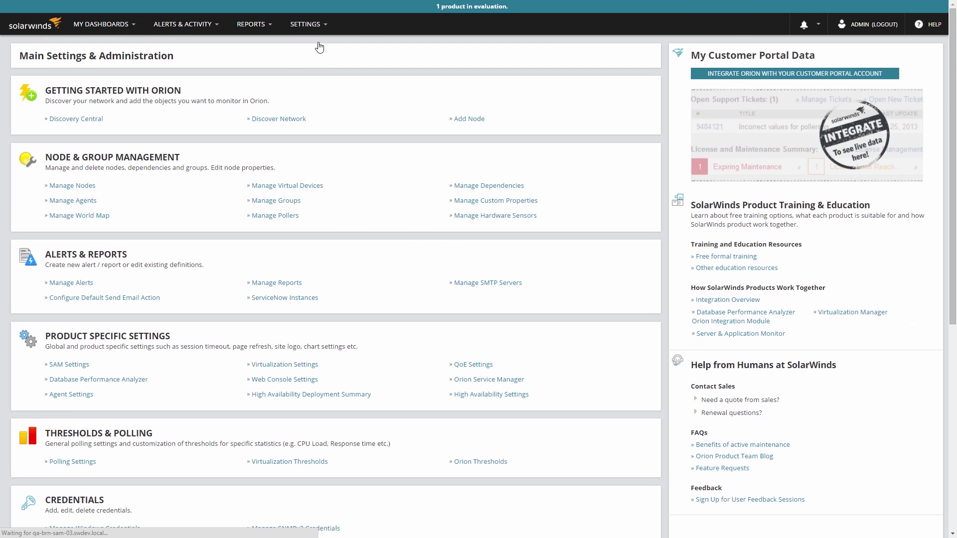
{"action": "left_click", "coordinate": [67, 365]}
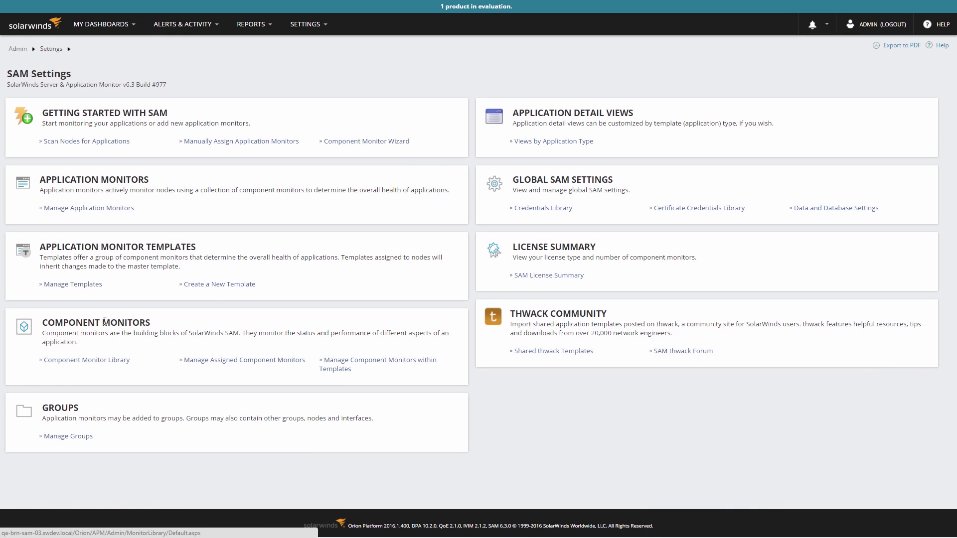
{"action": "left_click", "coordinate": [213, 290]}
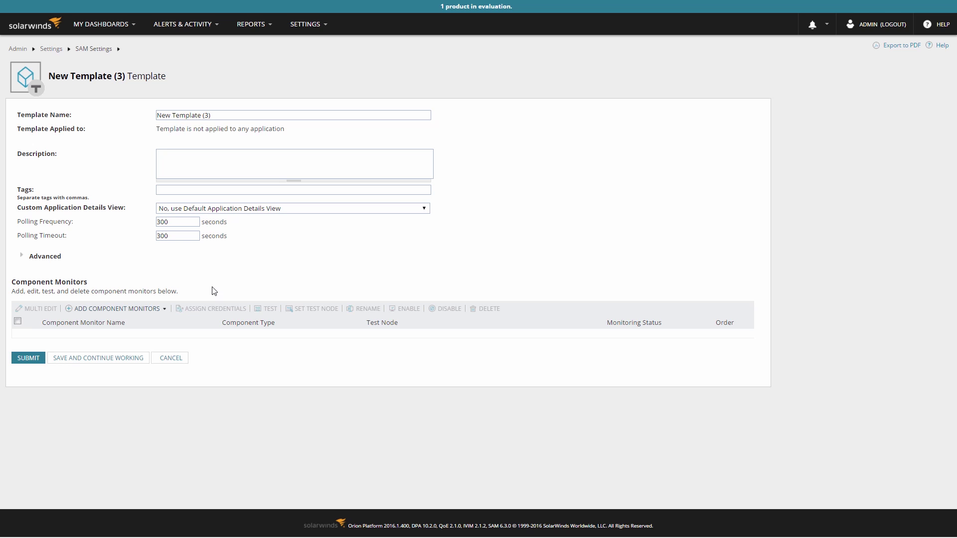
Open the Add Component Monitors picker for the new template
{"action": "left_click", "coordinate": [136, 307]}
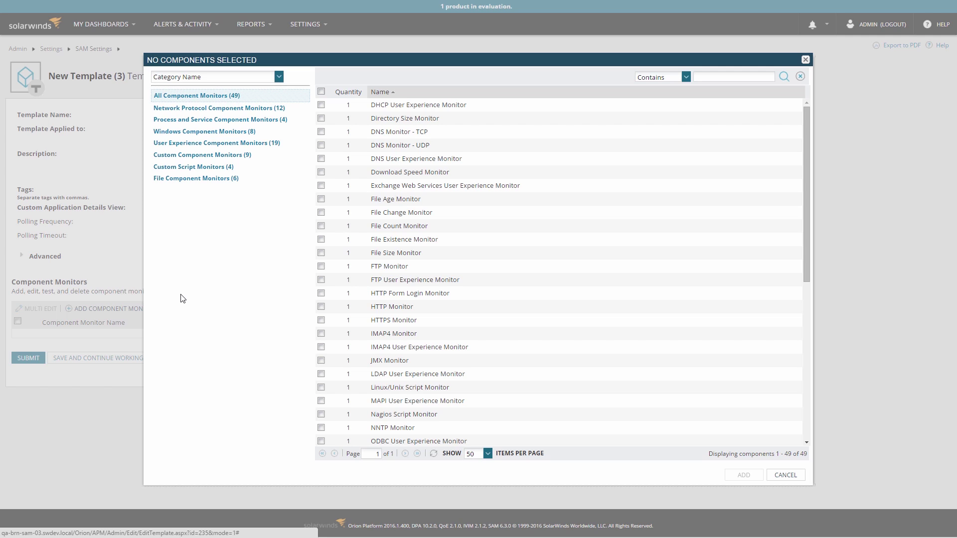
Browse the component list and select the Windows Event Log and HTTP Form Login monitors
{"action": "scroll", "coordinate": [333, 320], "scroll_direction": "down", "scroll_amount": 5}
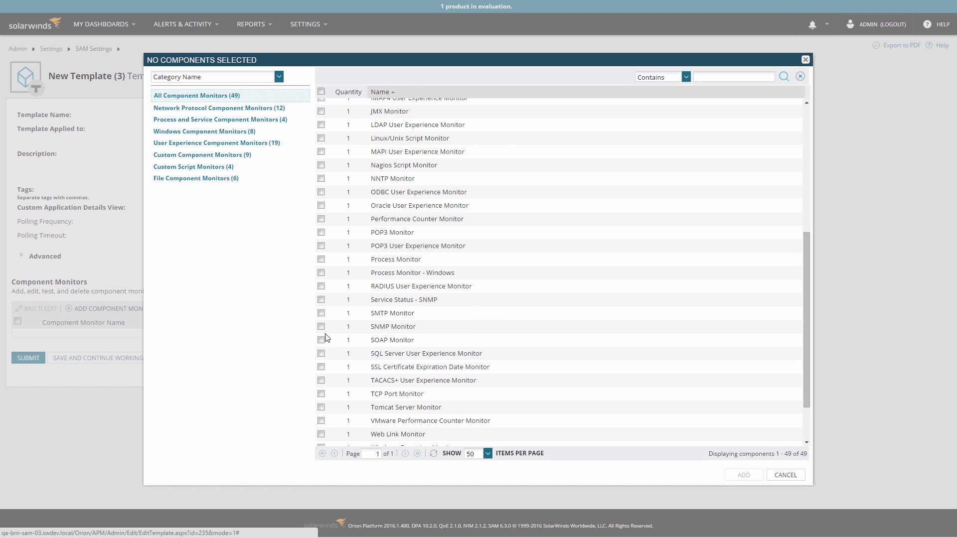
{"action": "left_click", "coordinate": [321, 353]}
{"action": "left_click", "coordinate": [321, 353]}
{"action": "scroll", "coordinate": [322, 357], "scroll_direction": "up", "scroll_amount": 4}
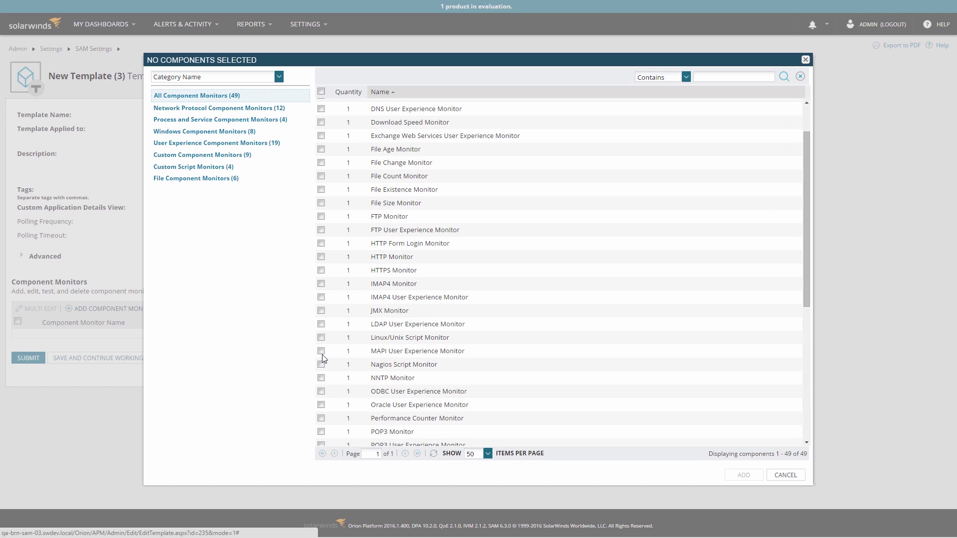
{"action": "left_click", "coordinate": [321, 338]}
{"action": "left_click", "coordinate": [322, 339]}
{"action": "scroll", "coordinate": [324, 343], "scroll_direction": "down", "scroll_amount": 5}
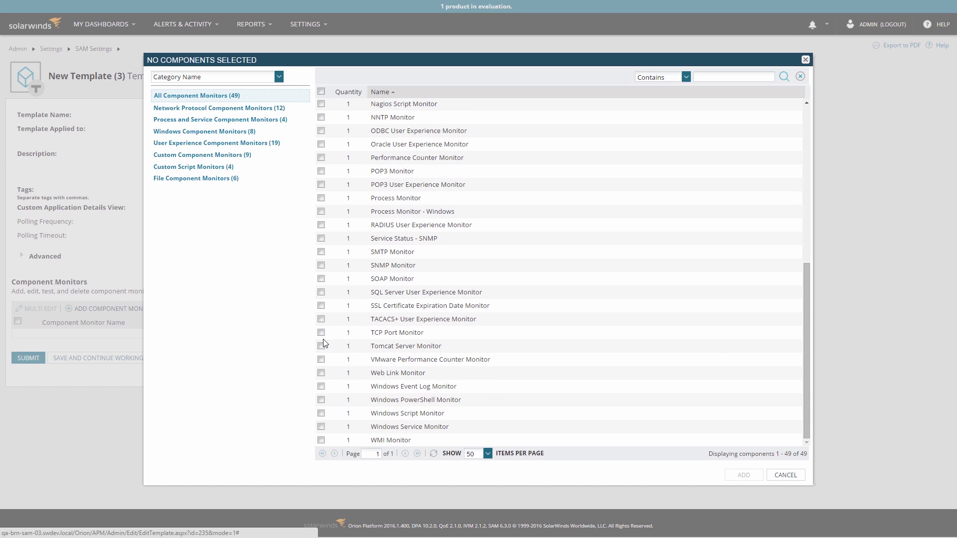
{"action": "left_click", "coordinate": [321, 333]}
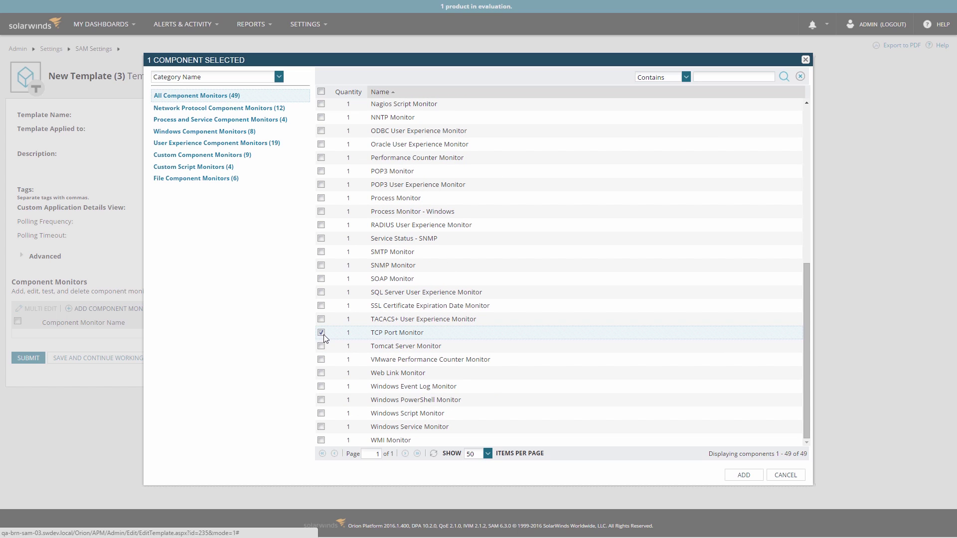
{"action": "left_click", "coordinate": [321, 333]}
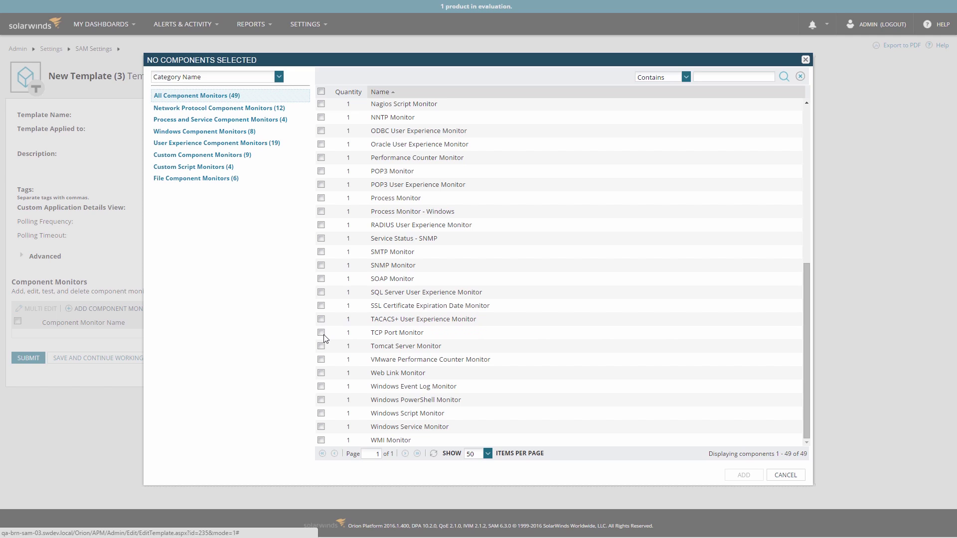
{"action": "left_click", "coordinate": [321, 386]}
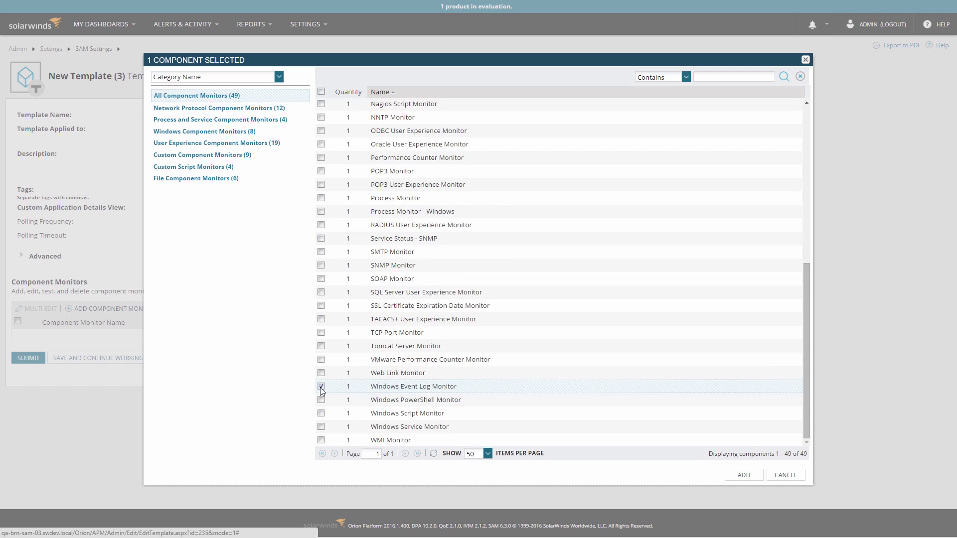
{"action": "scroll", "coordinate": [321, 390], "scroll_direction": "up", "scroll_amount": 3}
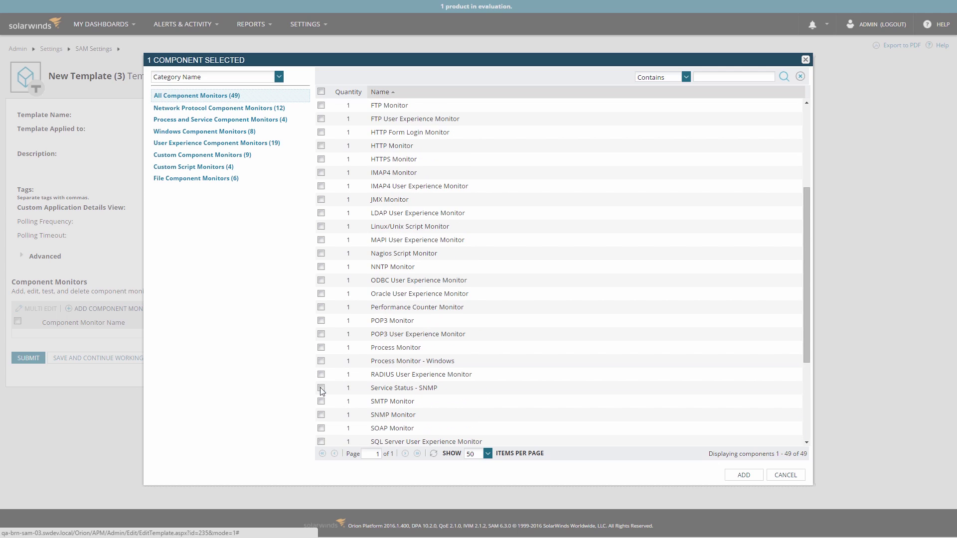
{"action": "left_click", "coordinate": [321, 133]}
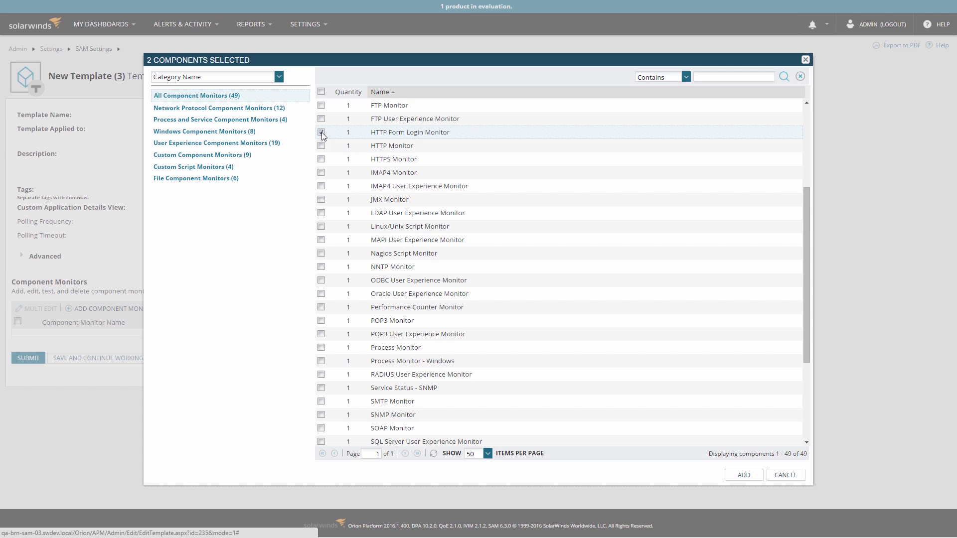
Set Windows Event Log quantity to 2, add two Windows Service monitors, and add all to the template
{"action": "scroll", "coordinate": [321, 133], "scroll_direction": "down", "scroll_amount": 3}
{"action": "left_click", "coordinate": [353, 388]}
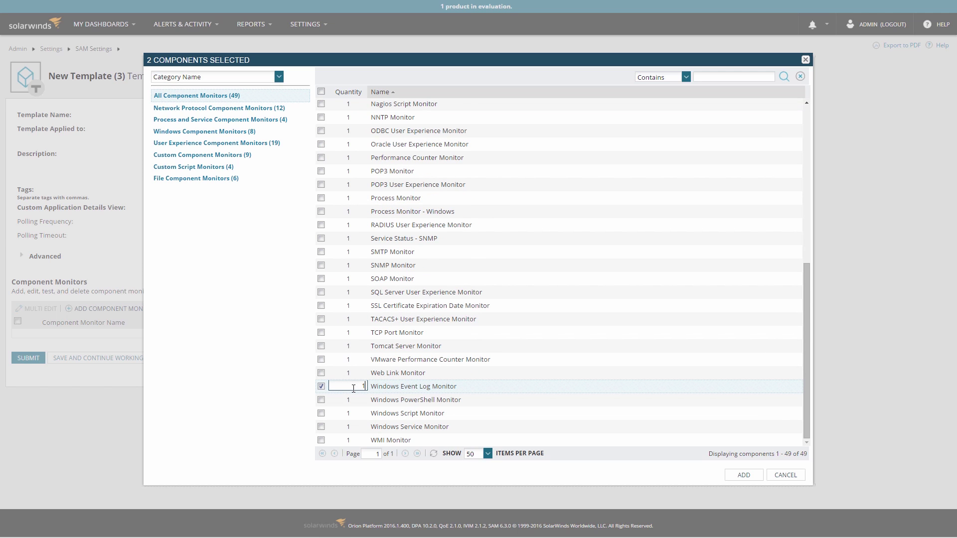
{"action": "type", "text": "2"}
{"action": "left_click", "coordinate": [322, 426]}
{"action": "left_click", "coordinate": [349, 427]}
{"action": "type", "text": "2"}
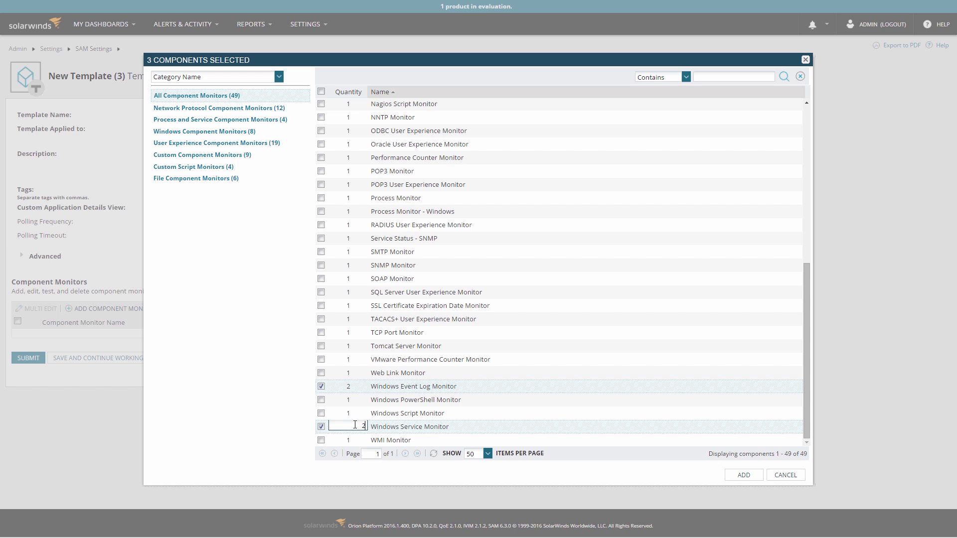
{"action": "left_click", "coordinate": [734, 478]}
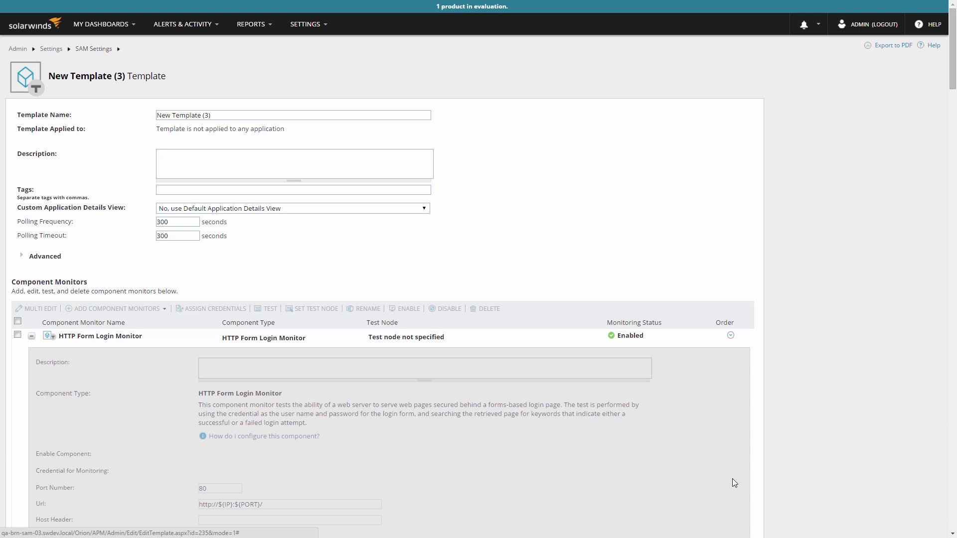
Describe the first event log monitor as 'Backup Completed Successfully', inherit the node credential, and keep WMI fetching
{"action": "scroll", "coordinate": [513, 186], "scroll_direction": "down", "scroll_amount": 1}
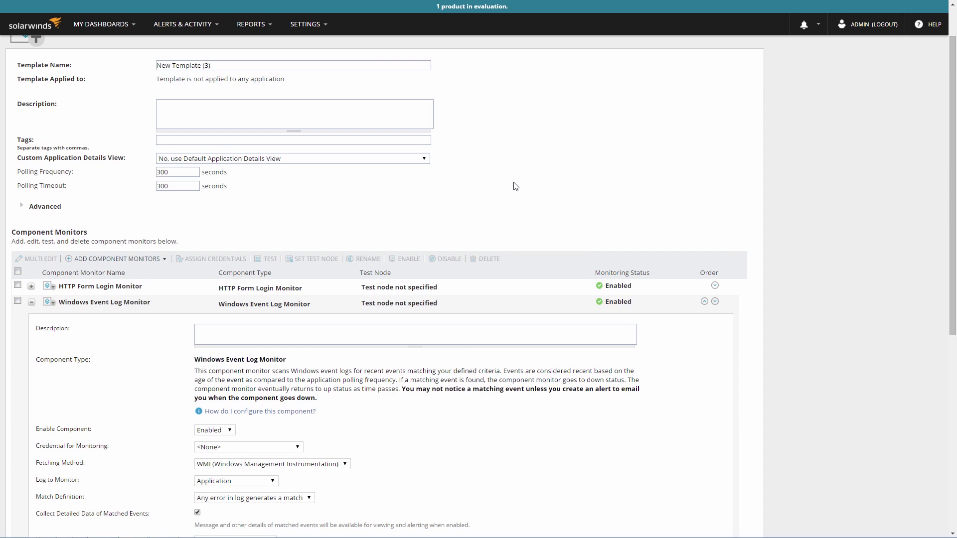
{"action": "left_click", "coordinate": [471, 335]}
{"action": "type", "text": "Backup Completed Successfully"}
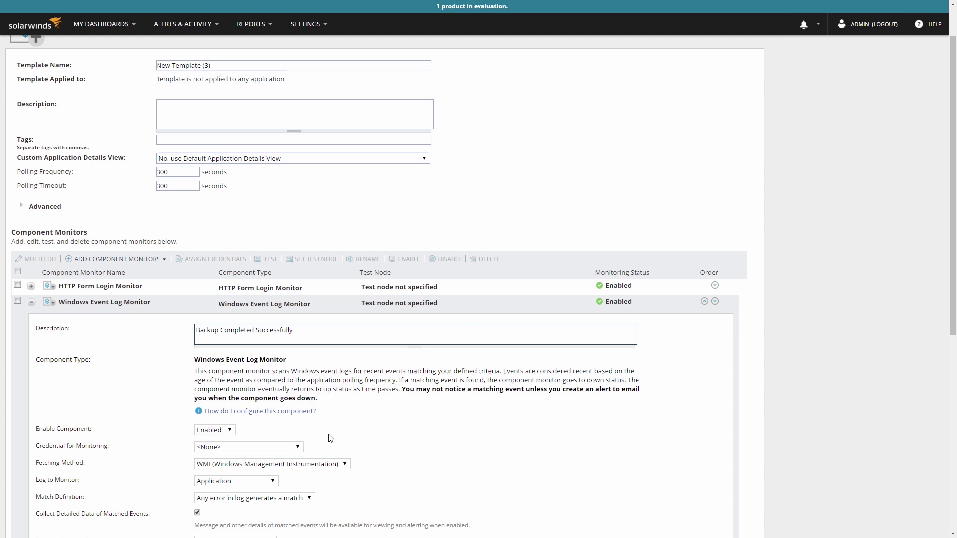
{"action": "left_click", "coordinate": [296, 447]}
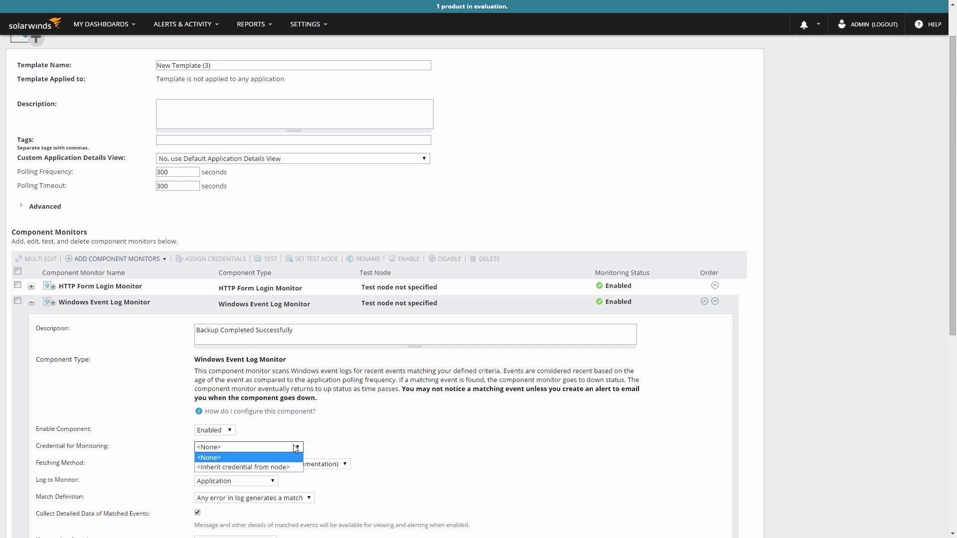
{"action": "left_click", "coordinate": [292, 467]}
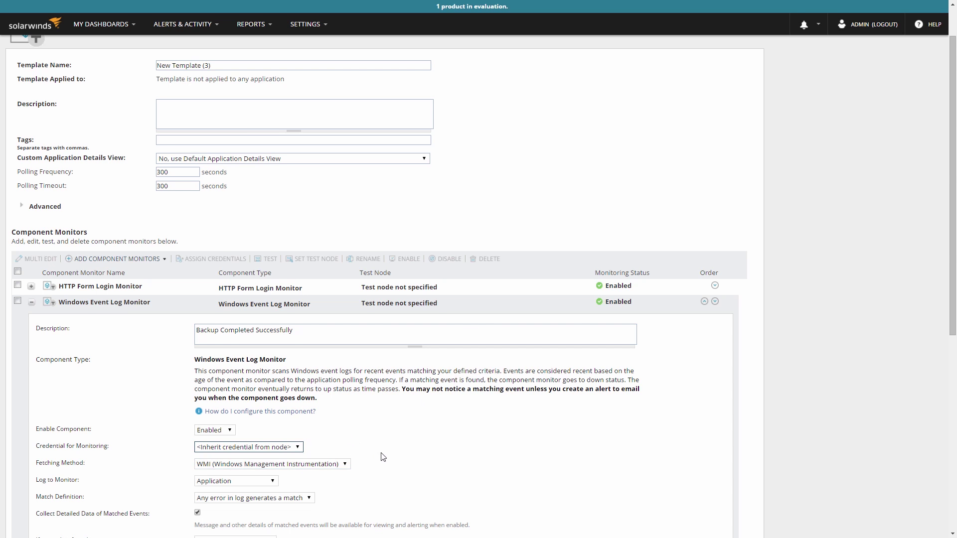
{"action": "scroll", "coordinate": [382, 455], "scroll_direction": "down", "scroll_amount": 5}
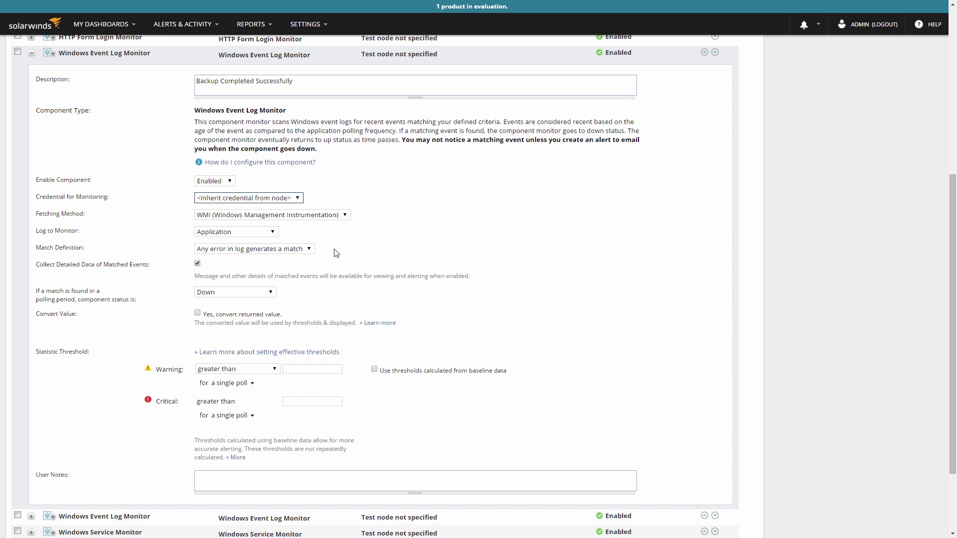
{"action": "left_click", "coordinate": [337, 215]}
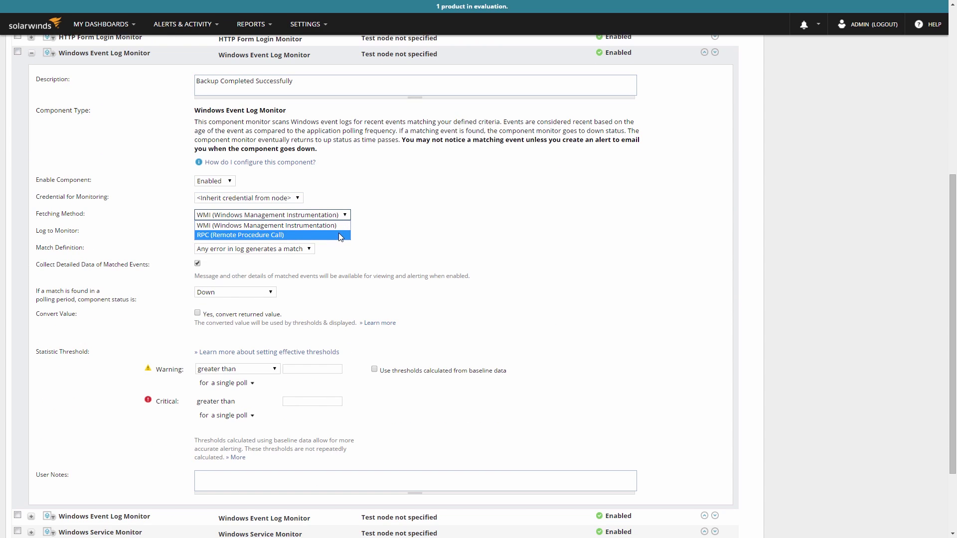
{"action": "left_click", "coordinate": [343, 230]}
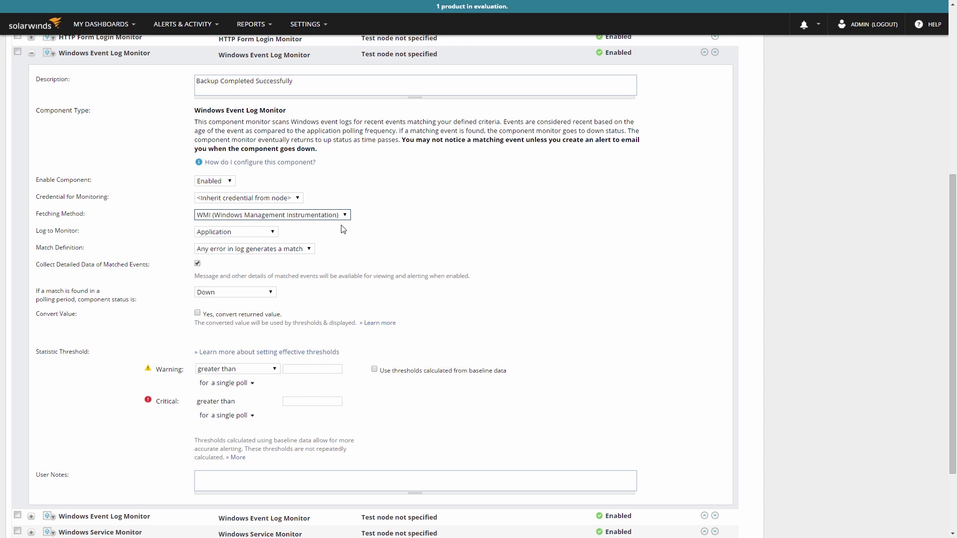
Use a Custom match on Information events with the keyword "Backup Completed Successfully"
{"action": "left_click", "coordinate": [299, 249]}
{"action": "left_click", "coordinate": [294, 266]}
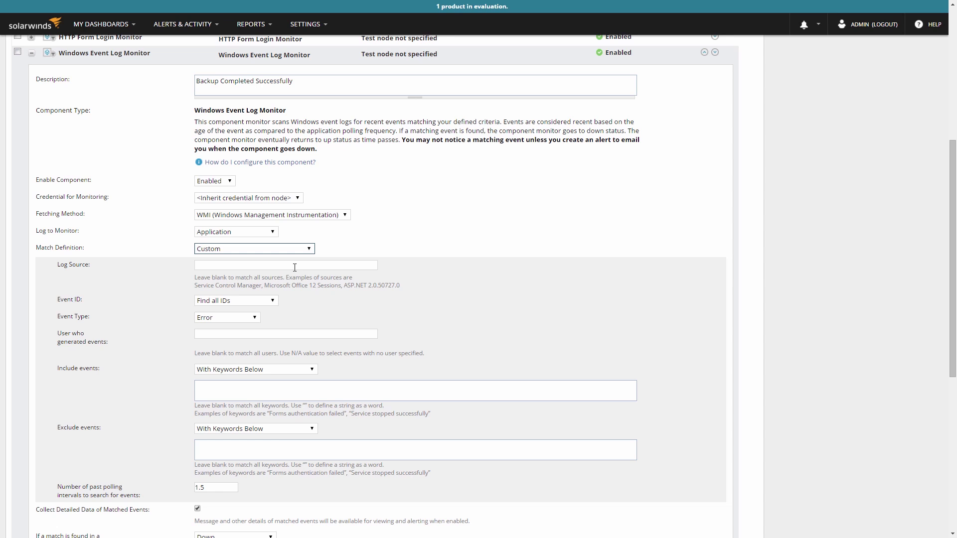
{"action": "left_click", "coordinate": [253, 318]}
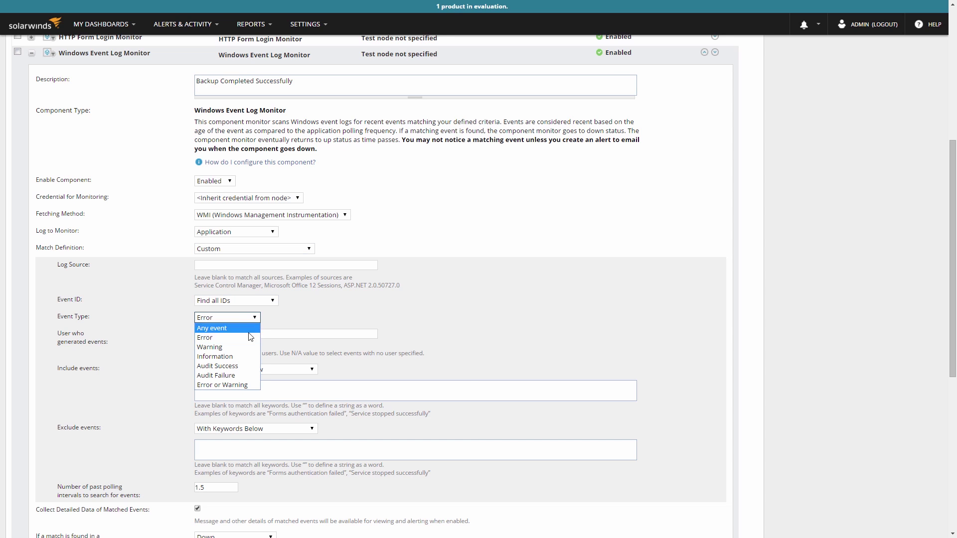
{"action": "left_click", "coordinate": [247, 356]}
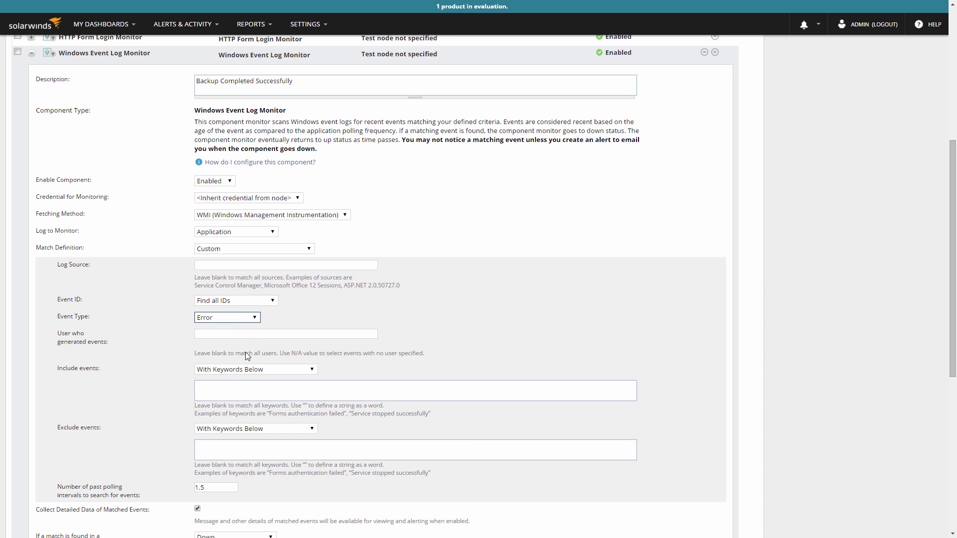
{"action": "left_click", "coordinate": [243, 383]}
{"action": "type", "text": "\""}
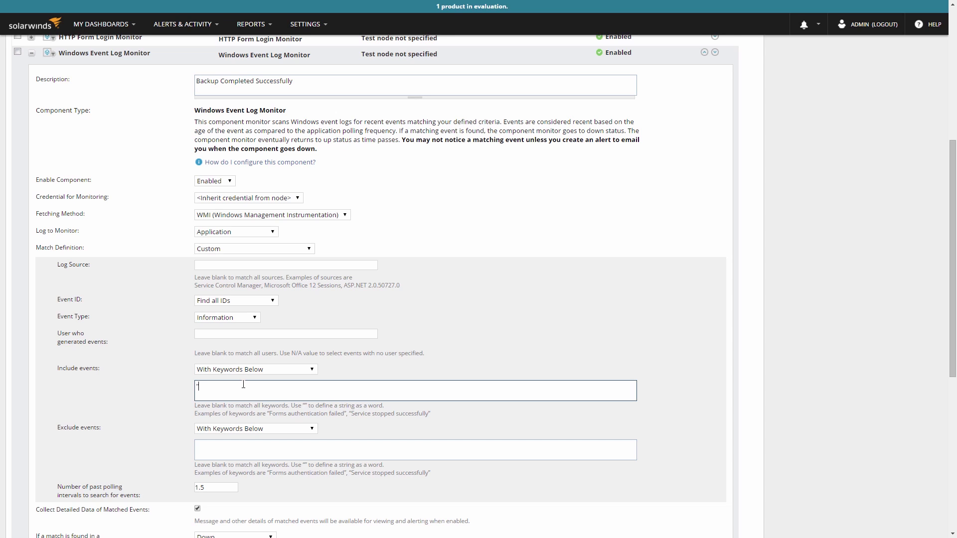
{"action": "type", "text": "Backup Completed Successfully"}
{"action": "type", "text": "\""}
Search 300 past polling intervals and report status Up when a matching event is found
{"action": "scroll", "coordinate": [243, 386], "scroll_direction": "down", "scroll_amount": 3}
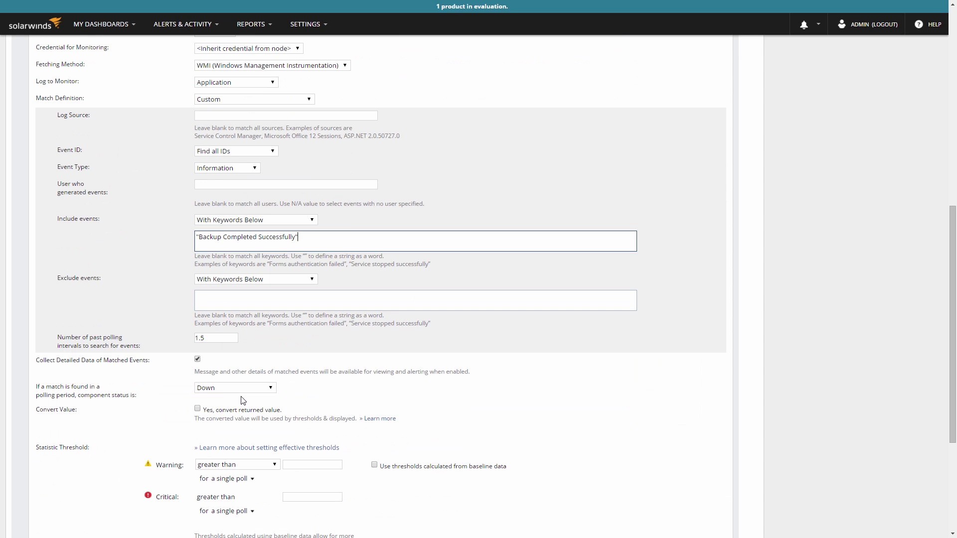
{"action": "left_click", "coordinate": [216, 339]}
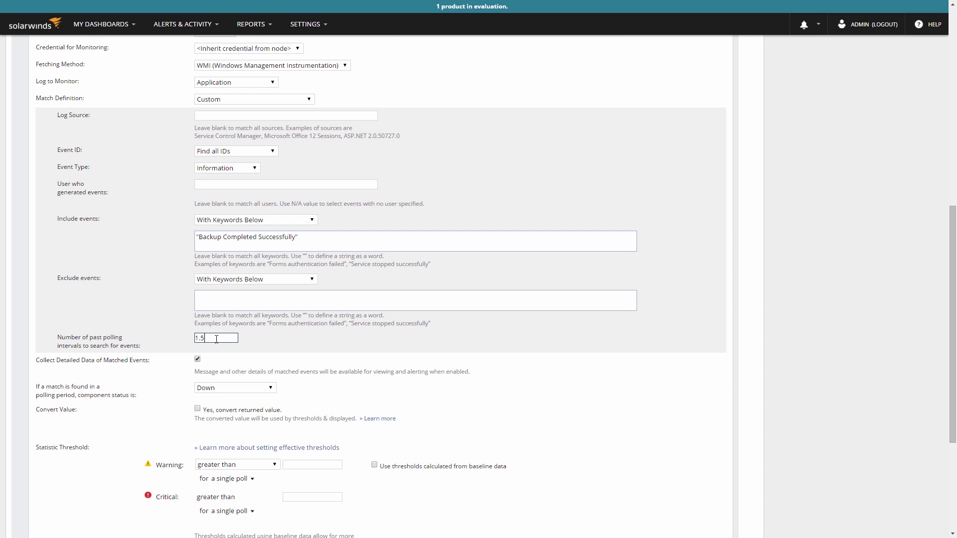
{"action": "key", "text": "BackSpace"}
{"action": "type", "text": "300"}
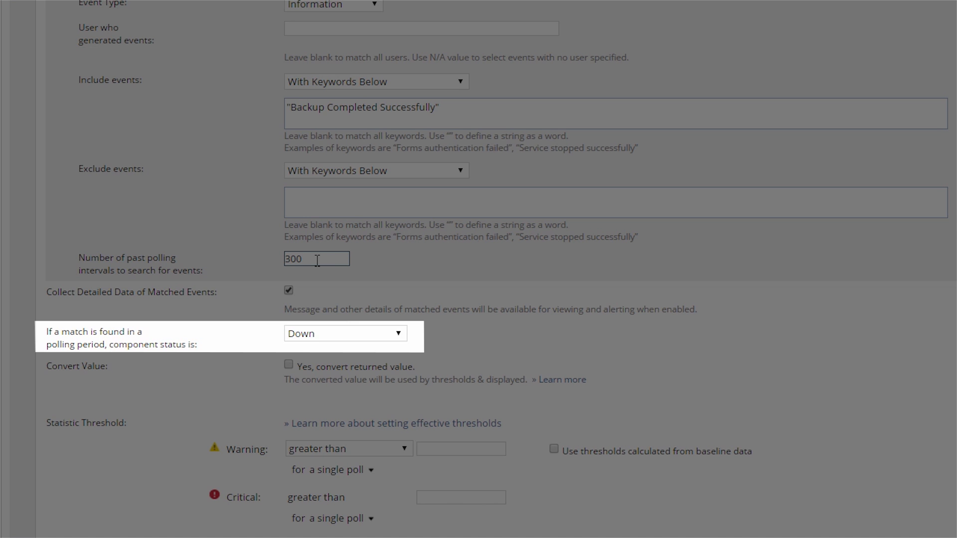
{"action": "left_click", "coordinate": [337, 334]}
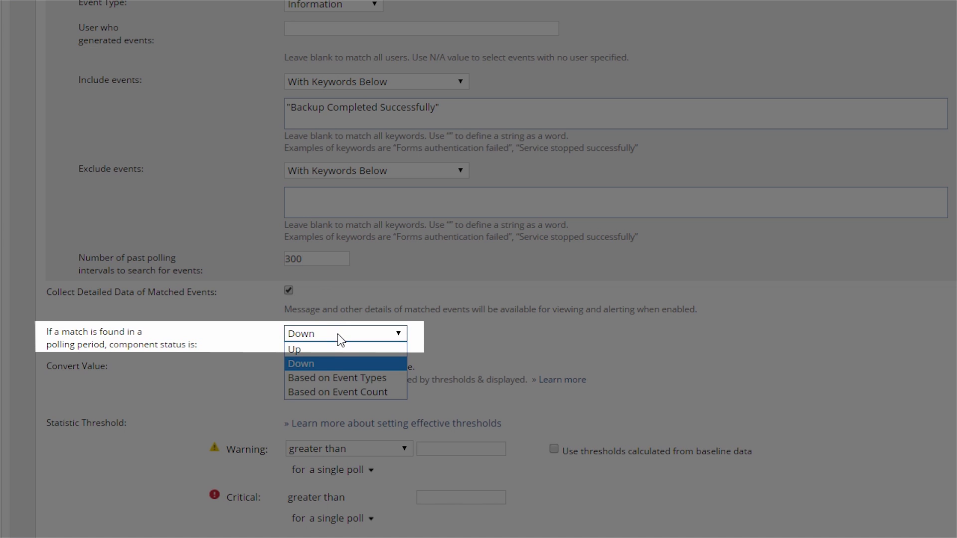
{"action": "left_click", "coordinate": [337, 345]}
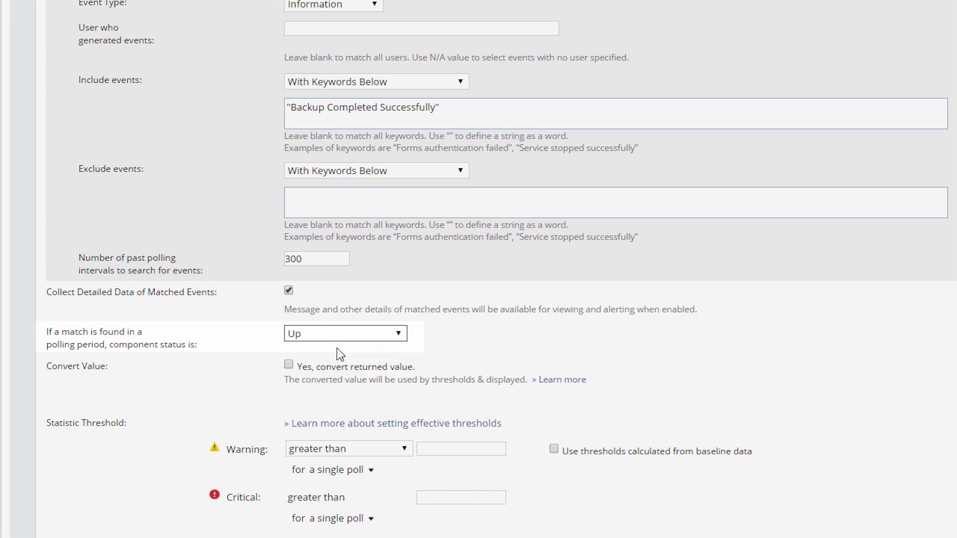
{"action": "scroll", "coordinate": [339, 355], "scroll_direction": "down", "scroll_amount": 5}
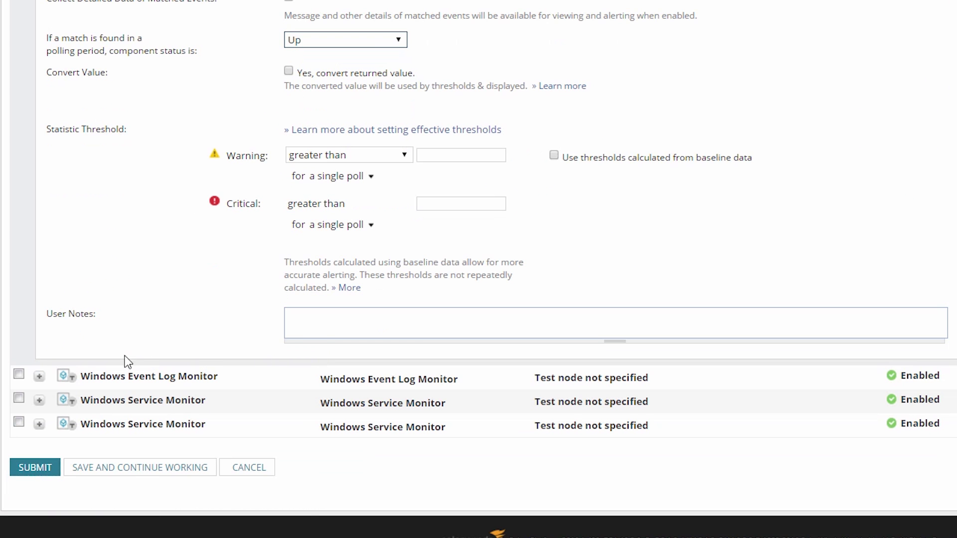
Set the second event log monitor to inherit node credential, matching Error or Warning events from 'Platform TestBed'
{"action": "left_click", "coordinate": [40, 377]}
{"action": "scroll", "coordinate": [43, 379], "scroll_direction": "down", "scroll_amount": 7}
{"action": "scroll", "coordinate": [478, 269], "scroll_direction": "down", "scroll_amount": 2}
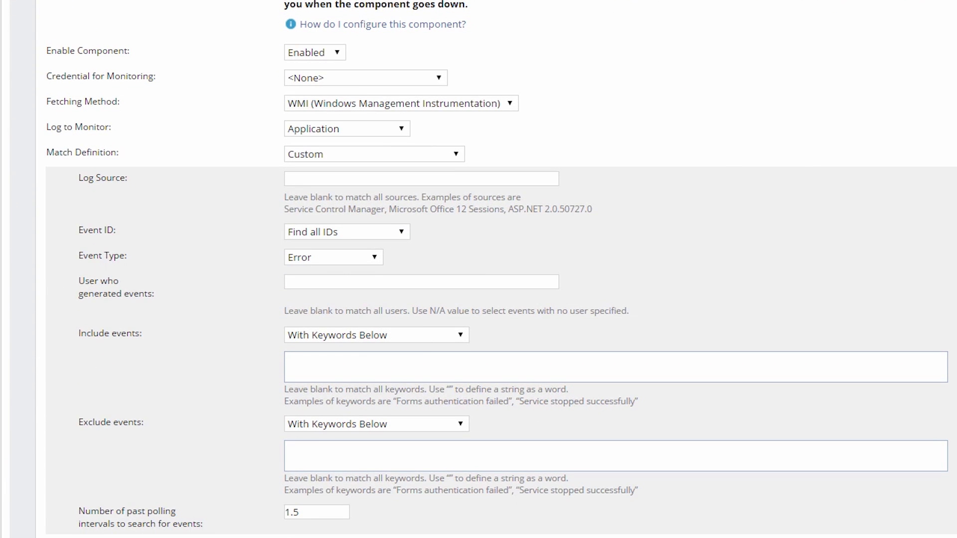
{"action": "left_click", "coordinate": [439, 78]}
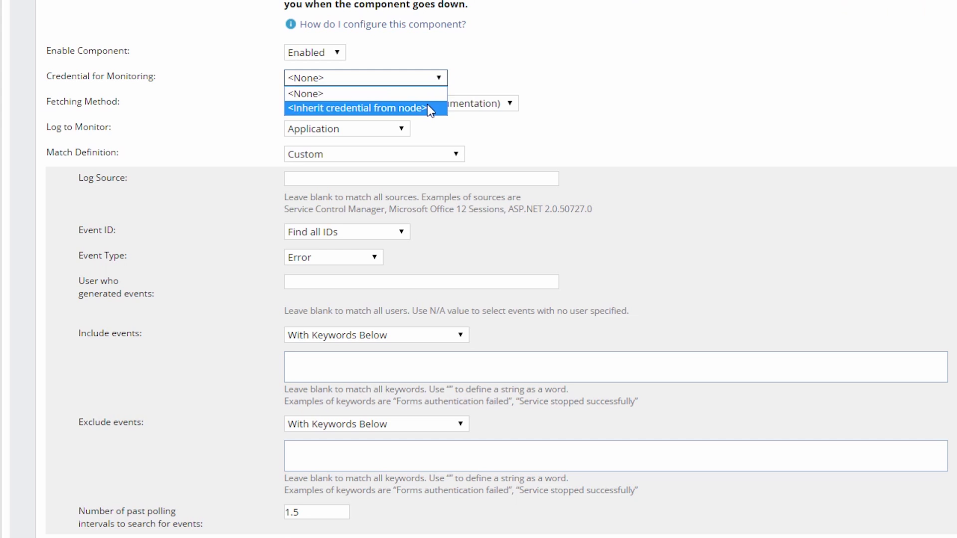
{"action": "left_click", "coordinate": [433, 100]}
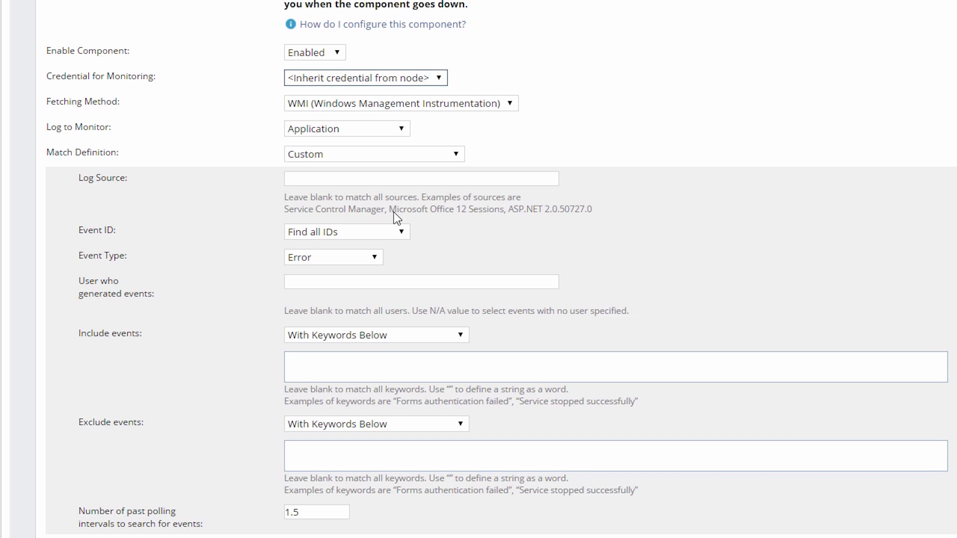
{"action": "left_click", "coordinate": [363, 264]}
{"action": "left_click", "coordinate": [363, 264]}
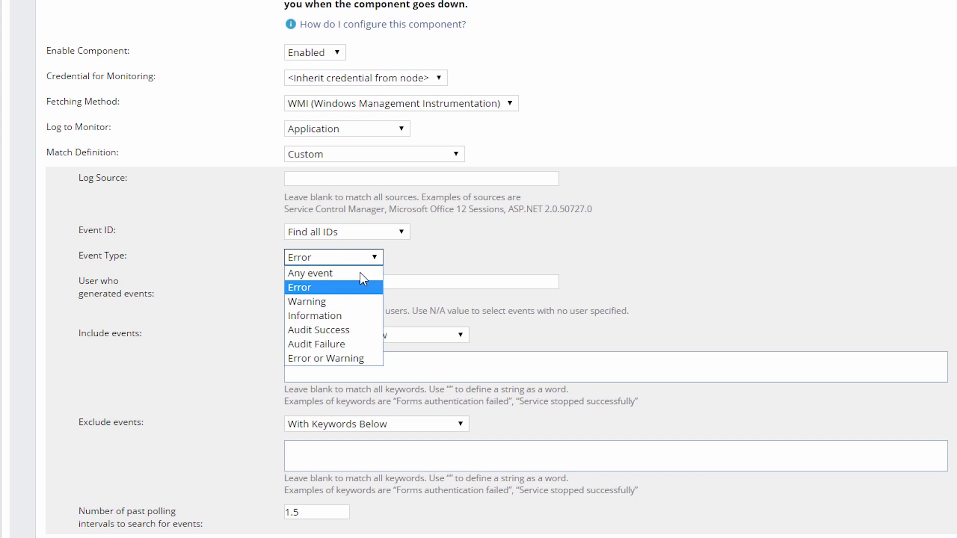
{"action": "left_click", "coordinate": [366, 356]}
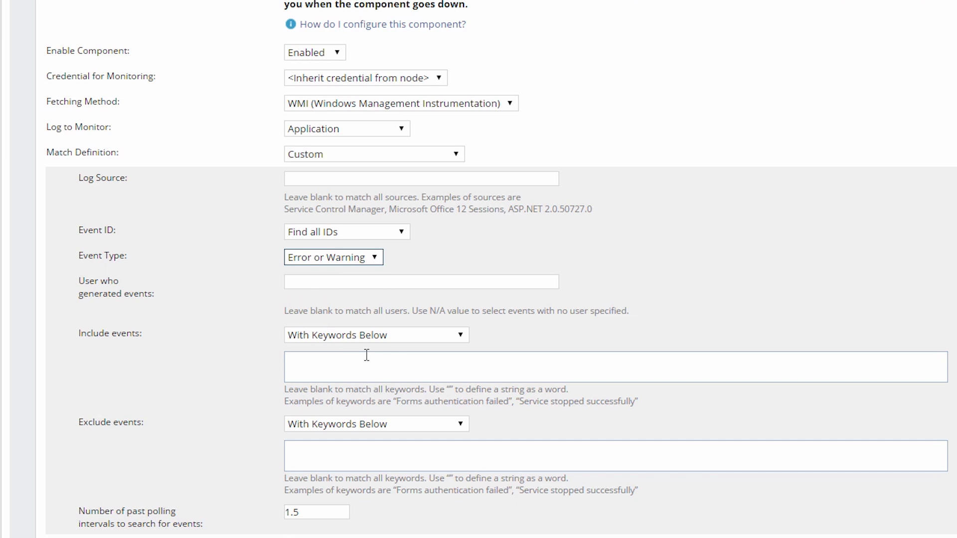
{"action": "left_click", "coordinate": [392, 178]}
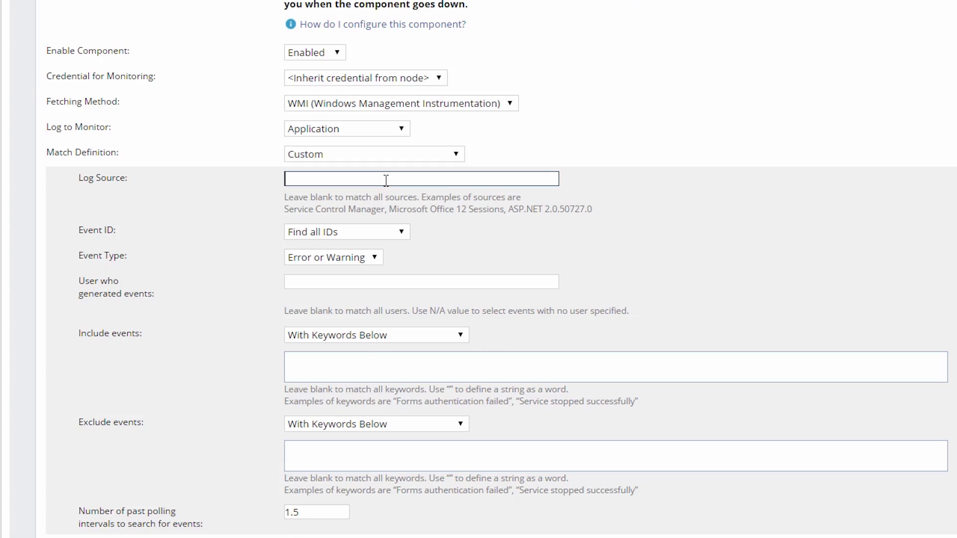
{"action": "type", "text": "\"Platform TestBed\""}
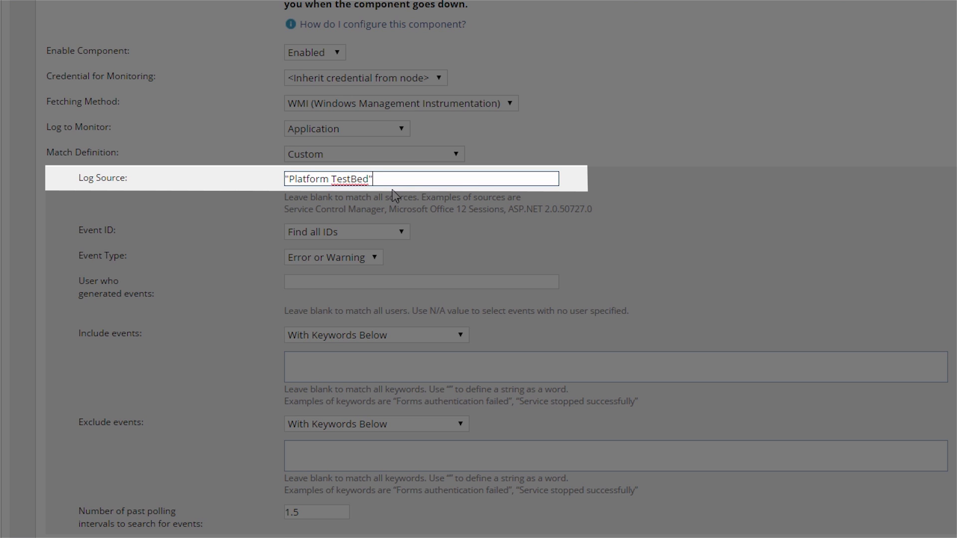
{"action": "scroll", "coordinate": [395, 196], "scroll_direction": "down", "scroll_amount": 5}
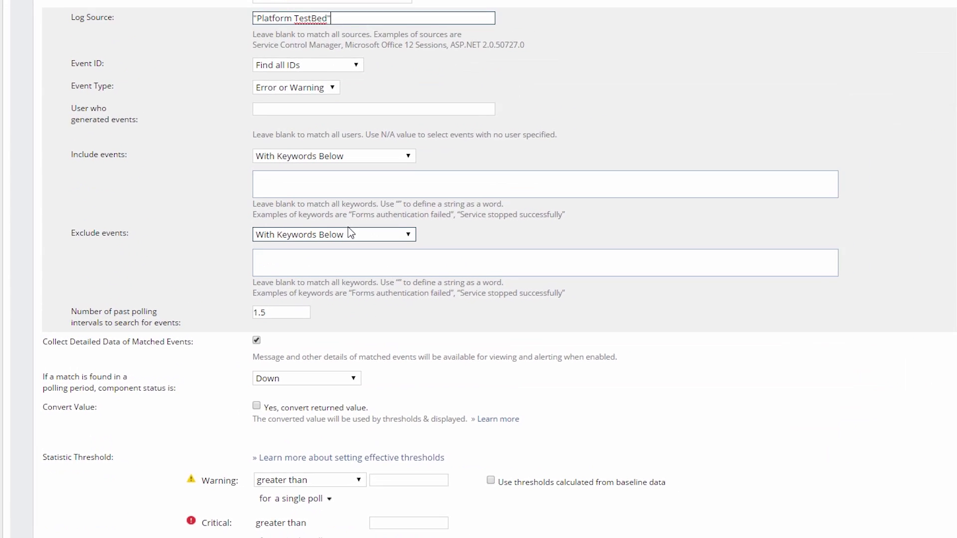
Enter W3SVC as the first Windows Service Monitor's service name
{"action": "scroll", "coordinate": [268, 297], "scroll_direction": "down", "scroll_amount": 7}
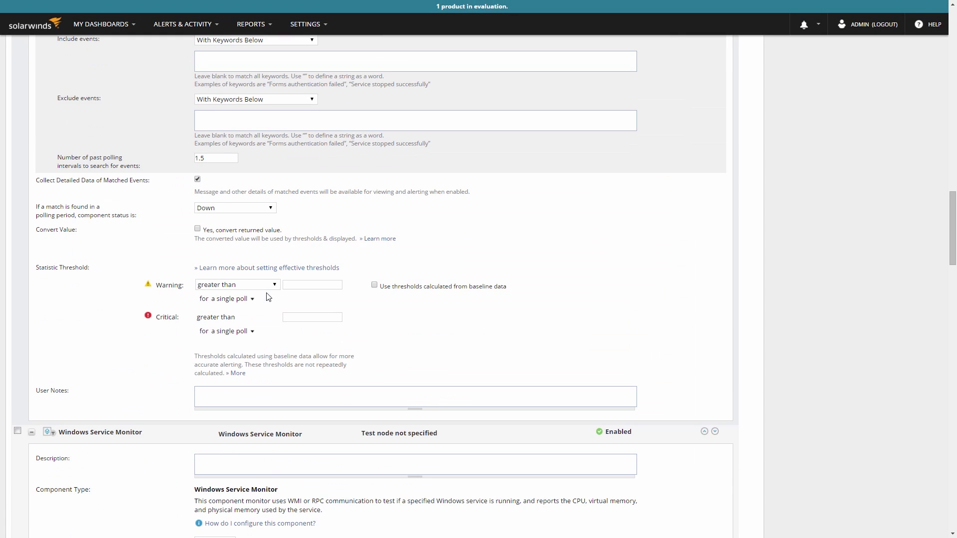
{"action": "scroll", "coordinate": [268, 297], "scroll_direction": "down", "scroll_amount": 1}
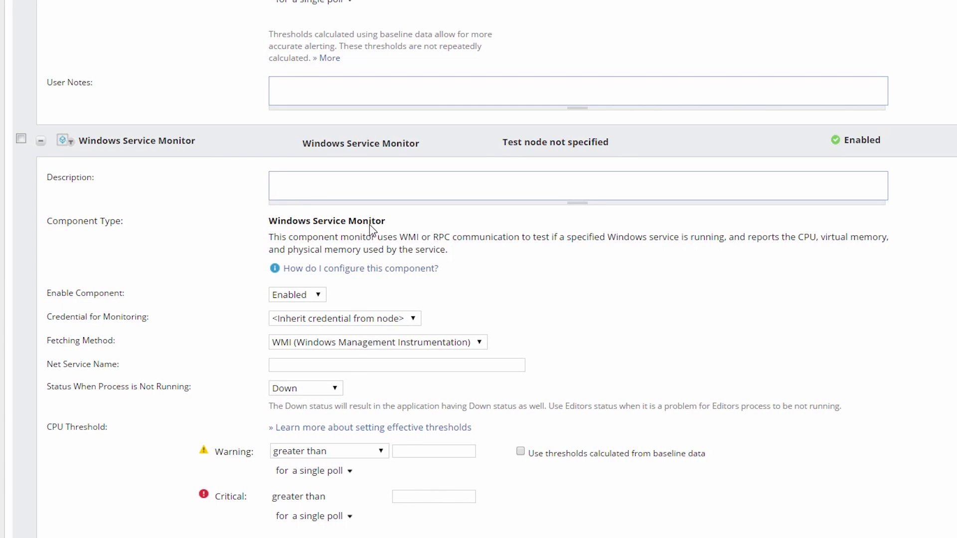
{"action": "left_click", "coordinate": [350, 367]}
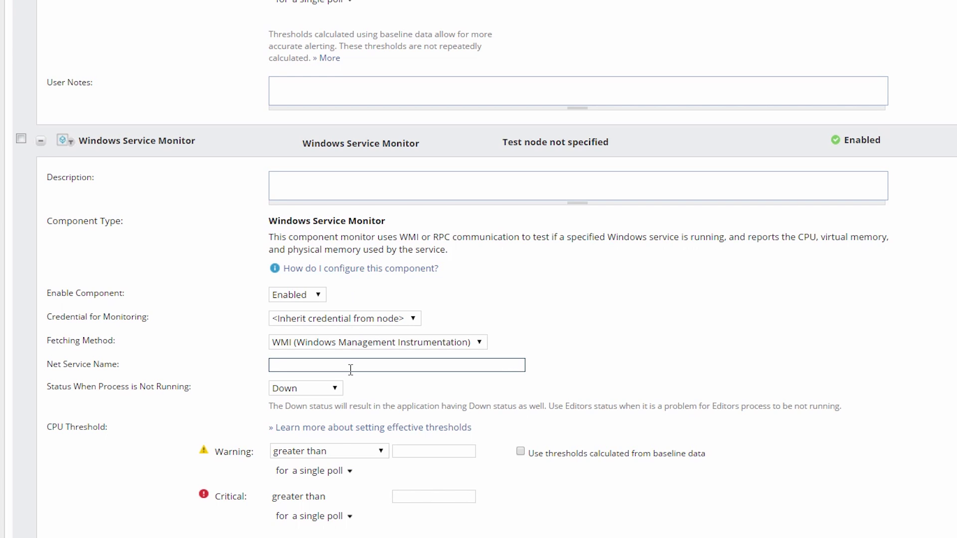
{"action": "type", "text": "W3SVC"}
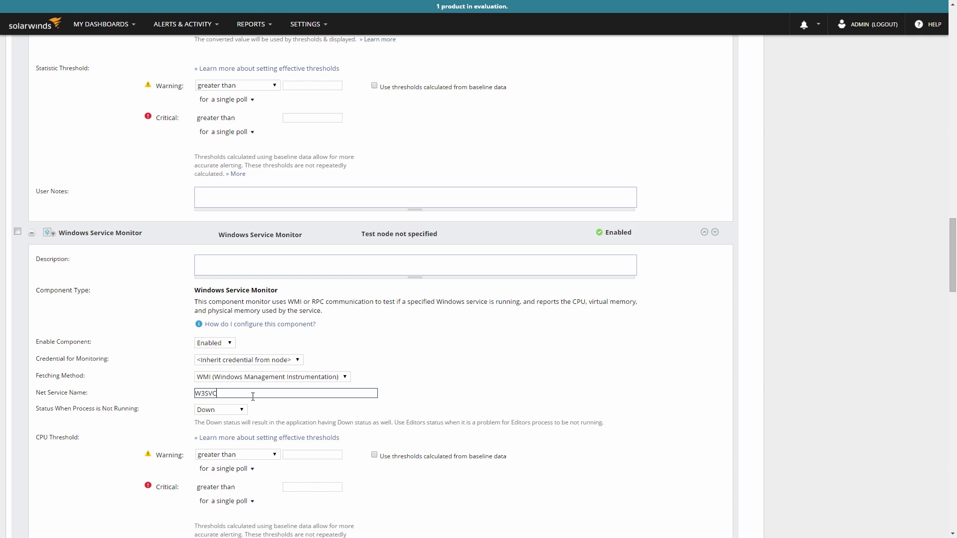
Use baseline-calculated thresholds for CPU, physical memory, virtual memory and IO read on the W3SVC monitor
{"action": "left_click", "coordinate": [374, 455]}
{"action": "scroll", "coordinate": [373, 455], "scroll_direction": "down", "scroll_amount": 3}
{"action": "left_click", "coordinate": [374, 429]}
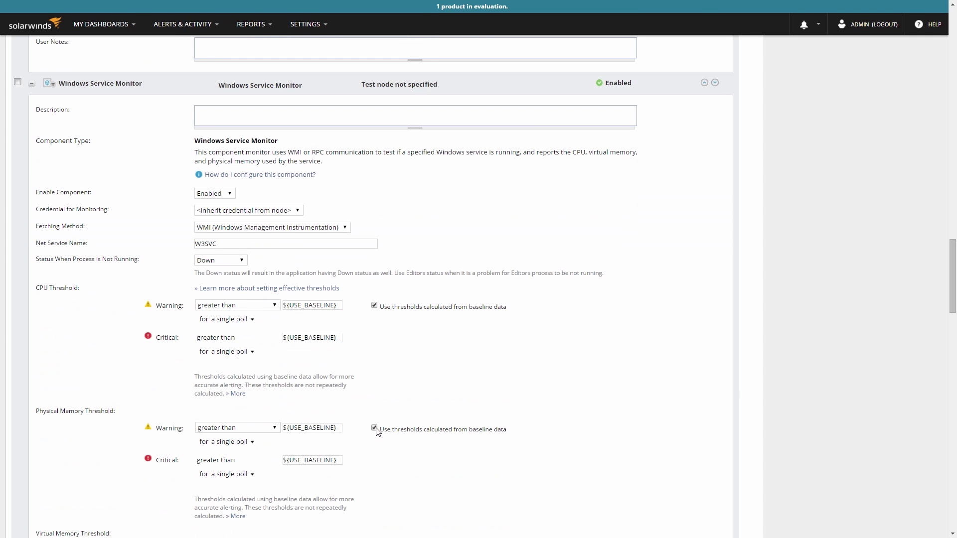
{"action": "scroll", "coordinate": [374, 429], "scroll_direction": "down", "scroll_amount": 4}
{"action": "left_click", "coordinate": [374, 352]}
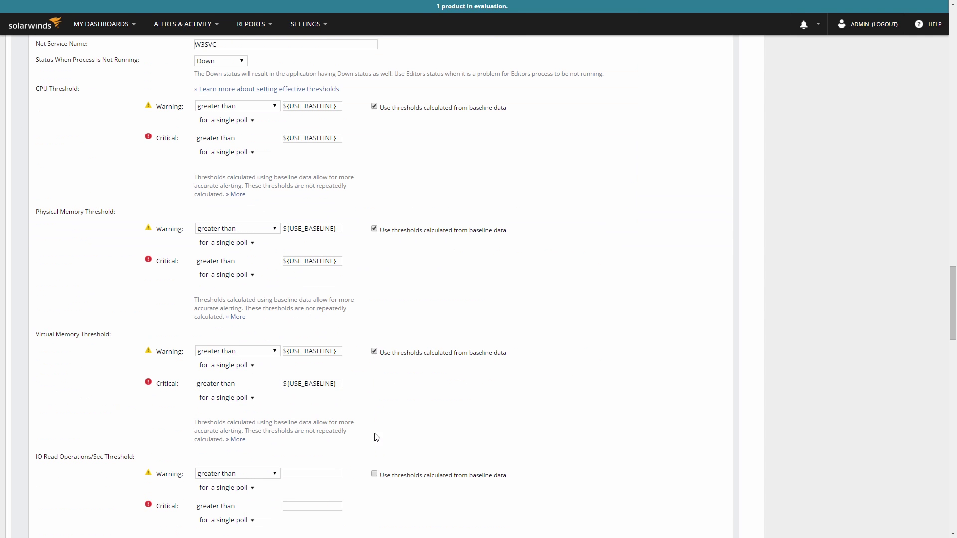
{"action": "left_click", "coordinate": [374, 474]}
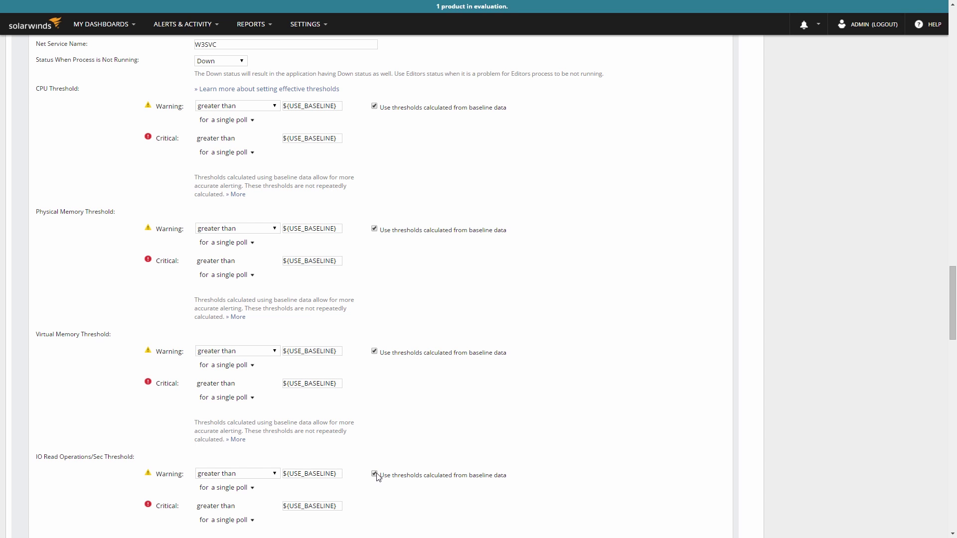
Set the second Windows Service Monitor's Enable Component to Disabled
{"action": "scroll", "coordinate": [376, 476], "scroll_direction": "down", "scroll_amount": 11}
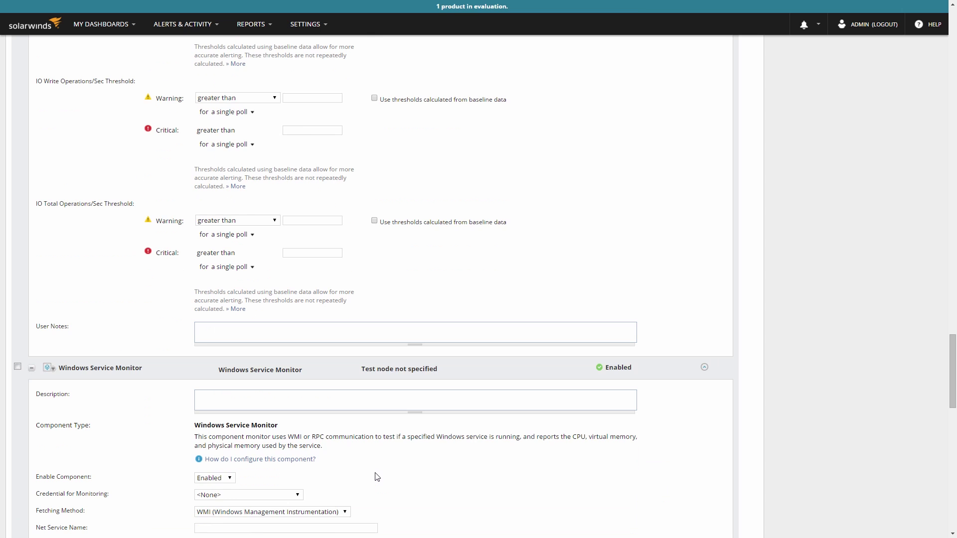
{"action": "left_click", "coordinate": [218, 431]}
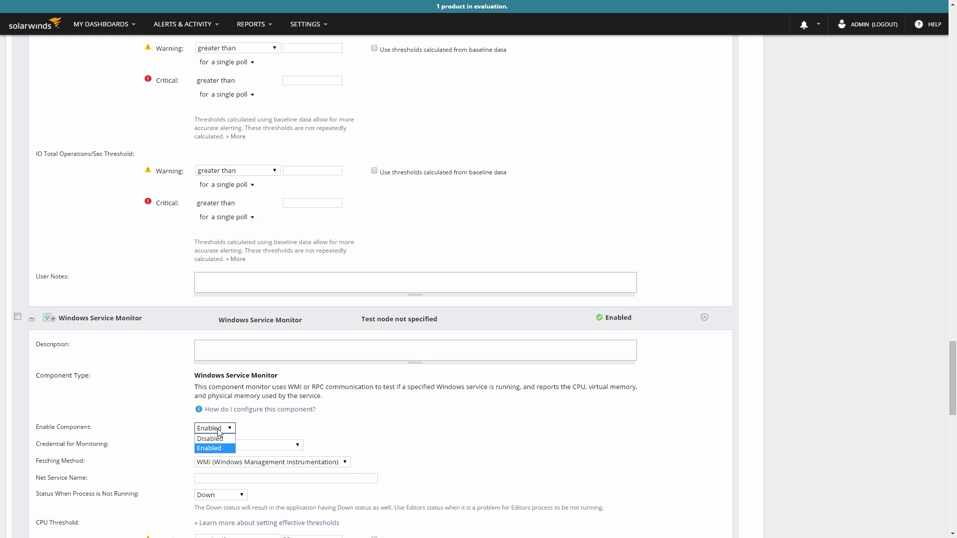
{"action": "left_click", "coordinate": [218, 438]}
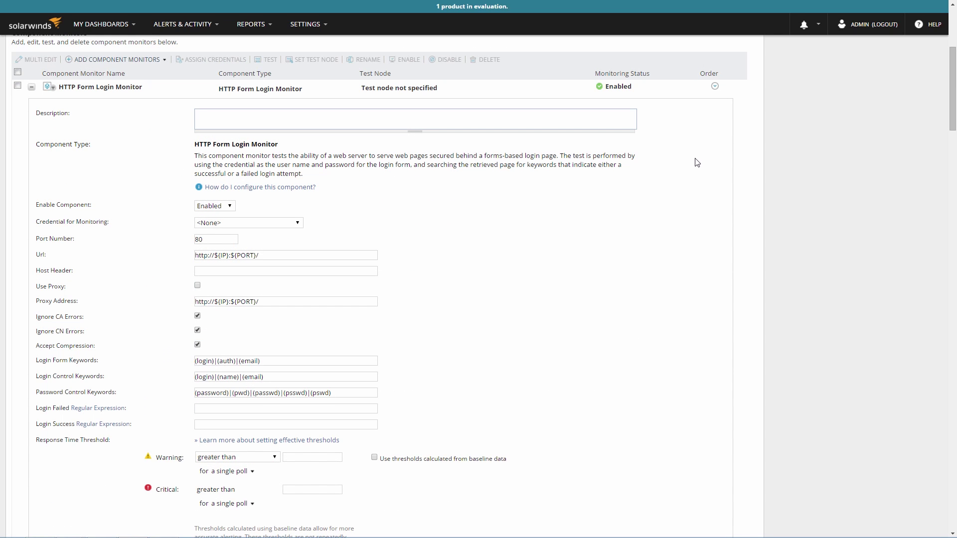
Describe the HTTP Form Login Monitor as 'Web Login' and keep its credential at <None>
{"action": "left_click", "coordinate": [577, 124]}
{"action": "type", "text": "W"}
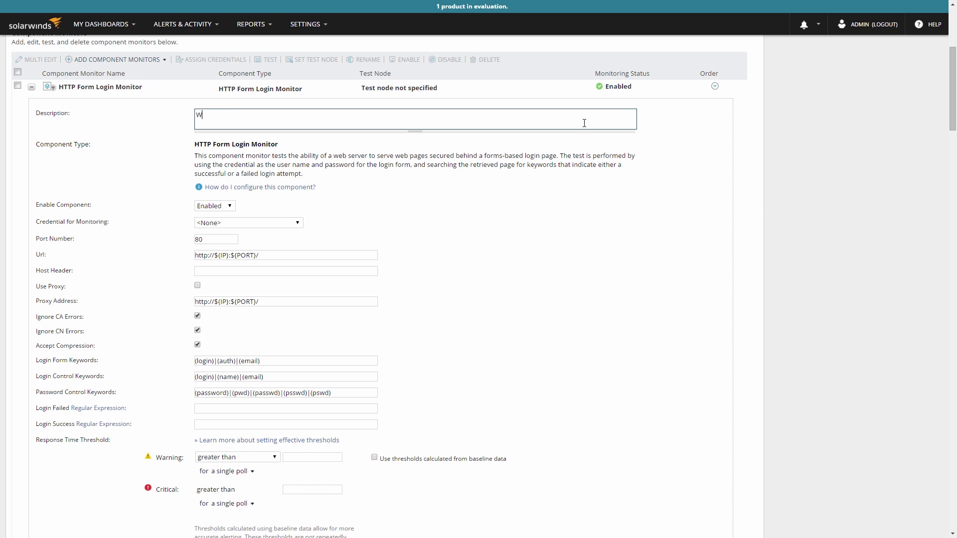
{"action": "type", "text": "eb Login"}
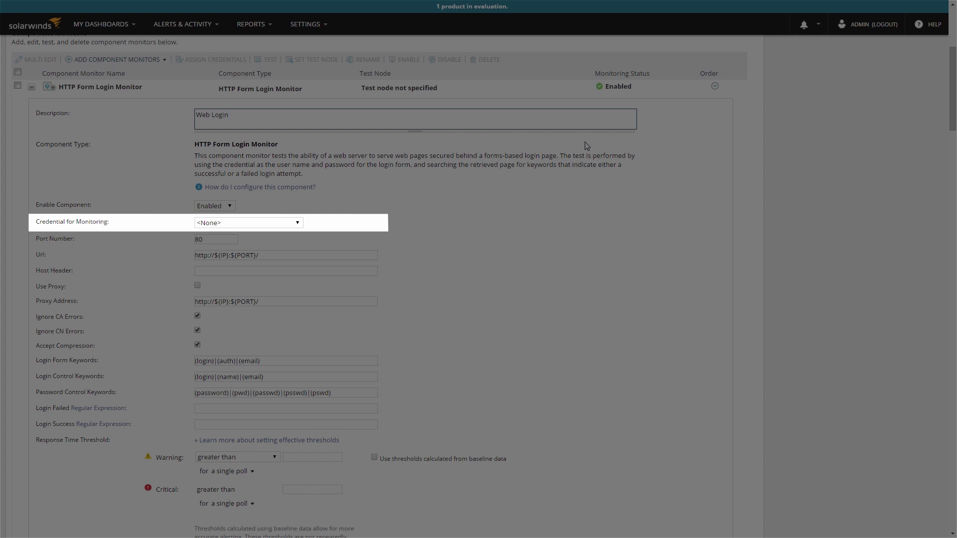
{"action": "left_click", "coordinate": [300, 223]}
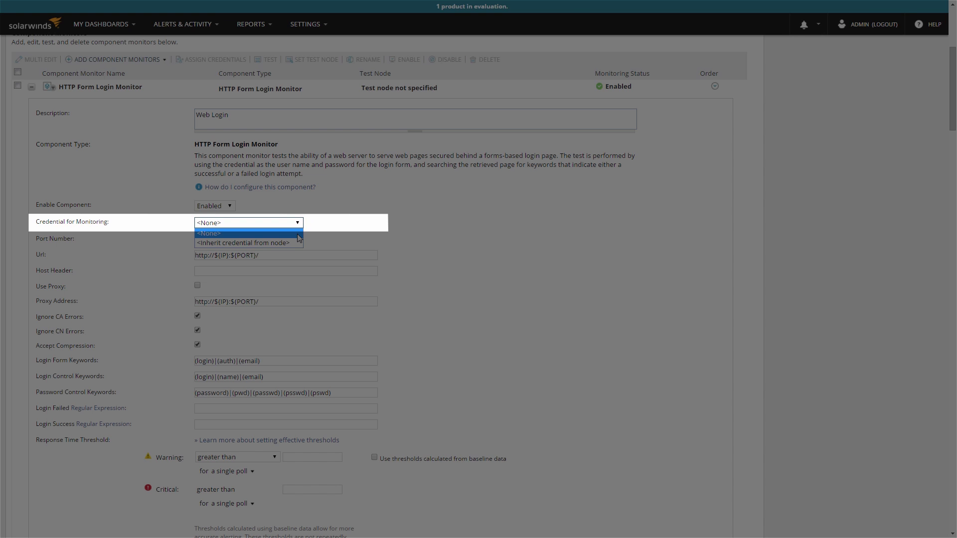
{"action": "left_click", "coordinate": [301, 224]}
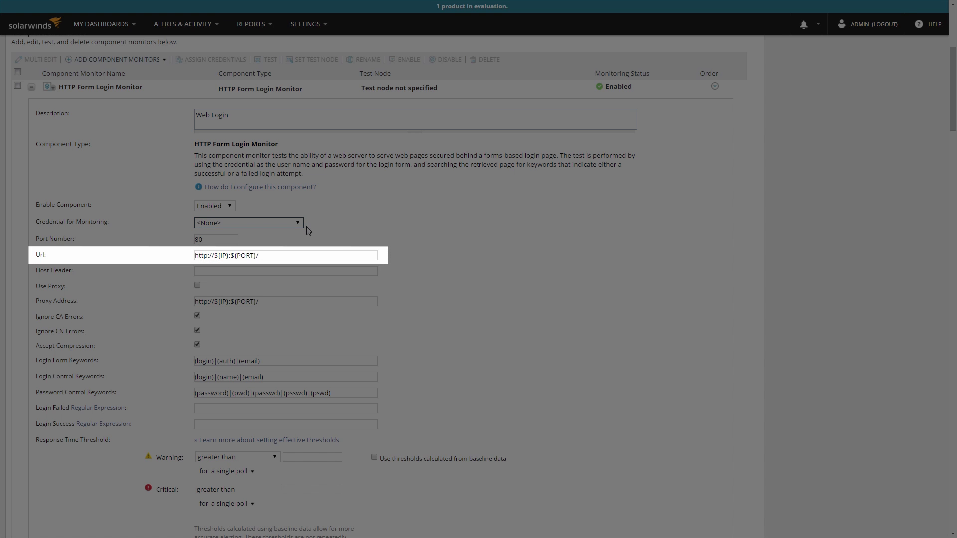
{"action": "left_click_drag", "start_coordinate": [342, 255], "coordinate": [195, 257]}
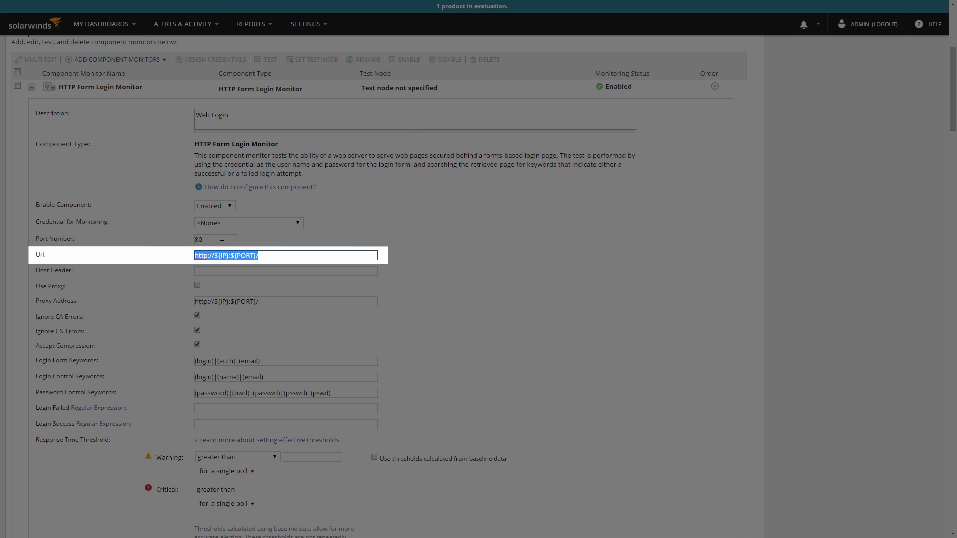
{"action": "left_click", "coordinate": [236, 290]}
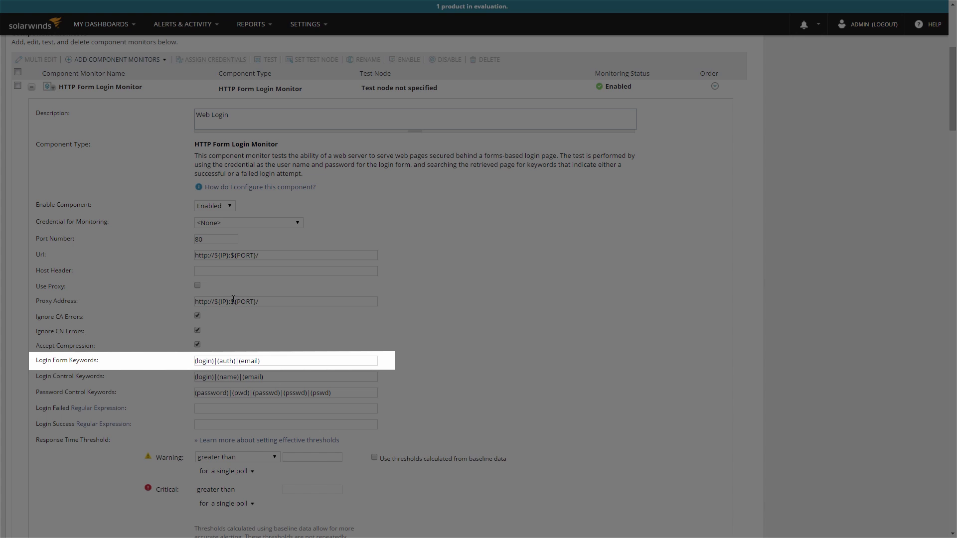
Set the HTTP Form Login Monitor's login form keywords to include the (logon) alternative
{"action": "left_click_drag", "start_coordinate": [265, 363], "coordinate": [190, 364]}
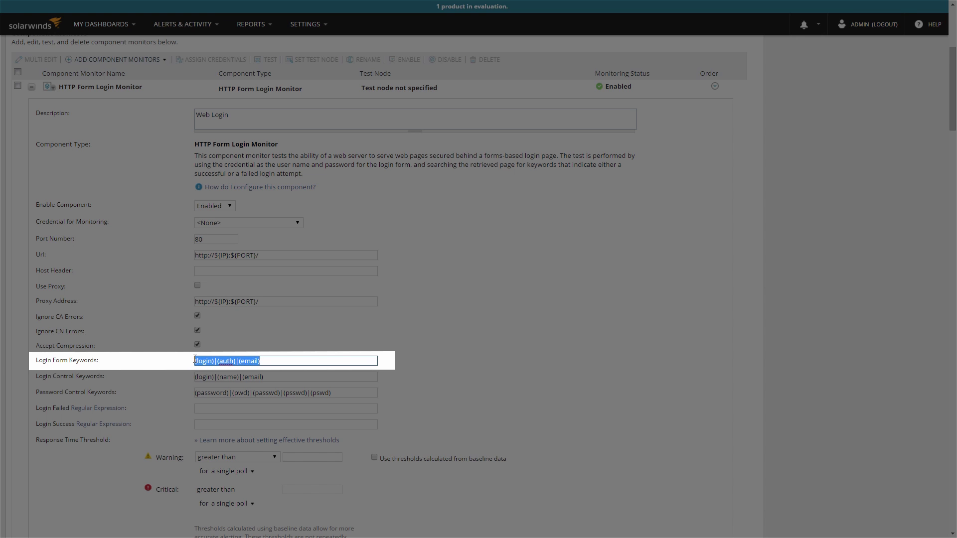
{"action": "type", "text": "(logon)"}
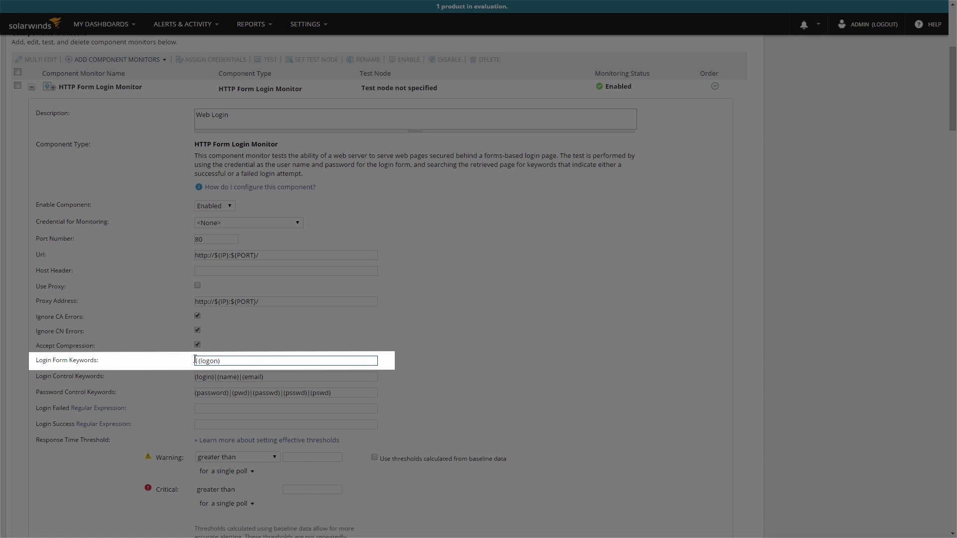
{"action": "left_click", "coordinate": [191, 363]}
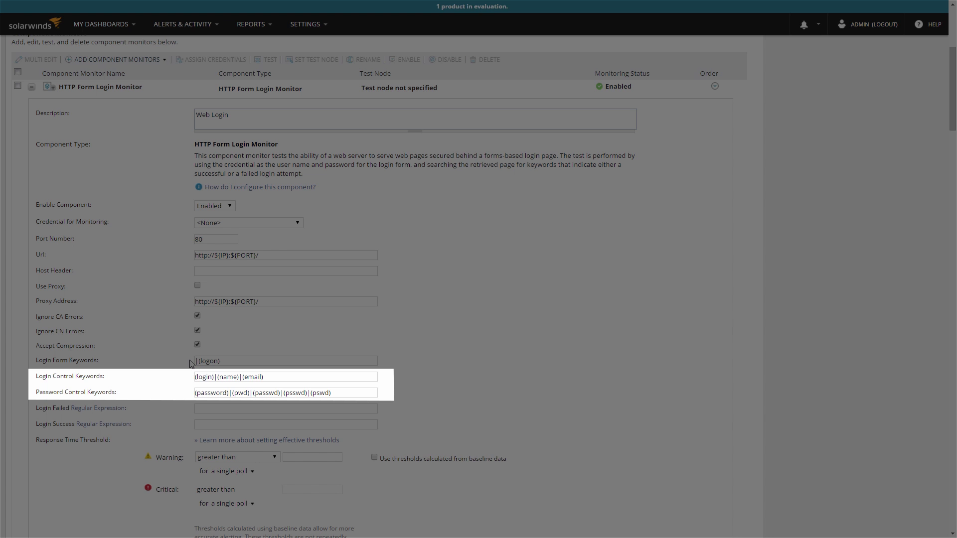
Scroll down the template page toward the Add Component Monitors button
{"action": "scroll", "coordinate": [191, 363], "scroll_direction": "down", "scroll_amount": 3}
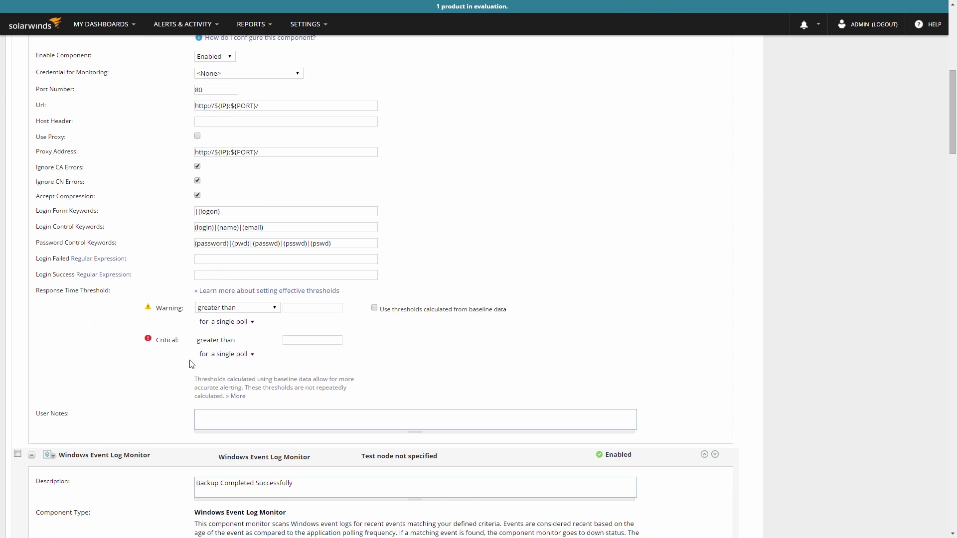